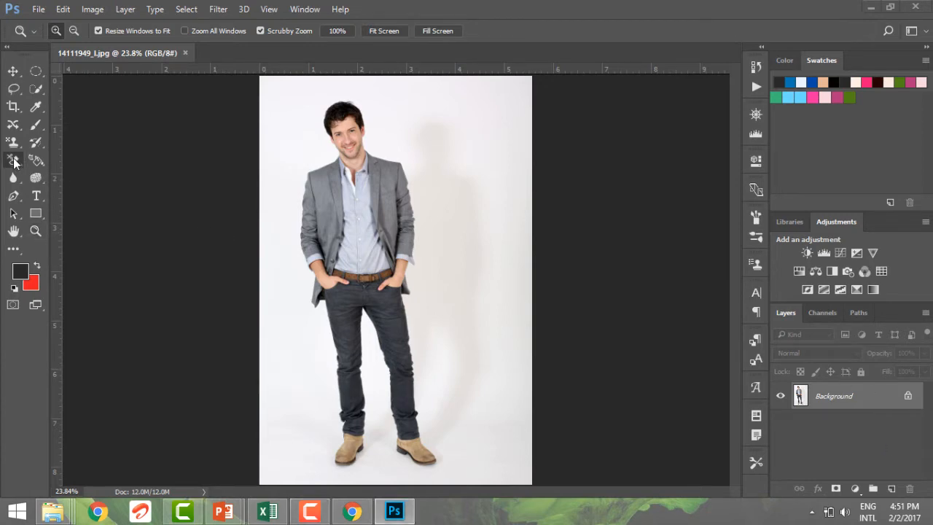
Step: Select the Background Eraser Tool from the eraser flyout, ready with a very large brush
{"action": "left_click", "coordinate": [14, 160]}
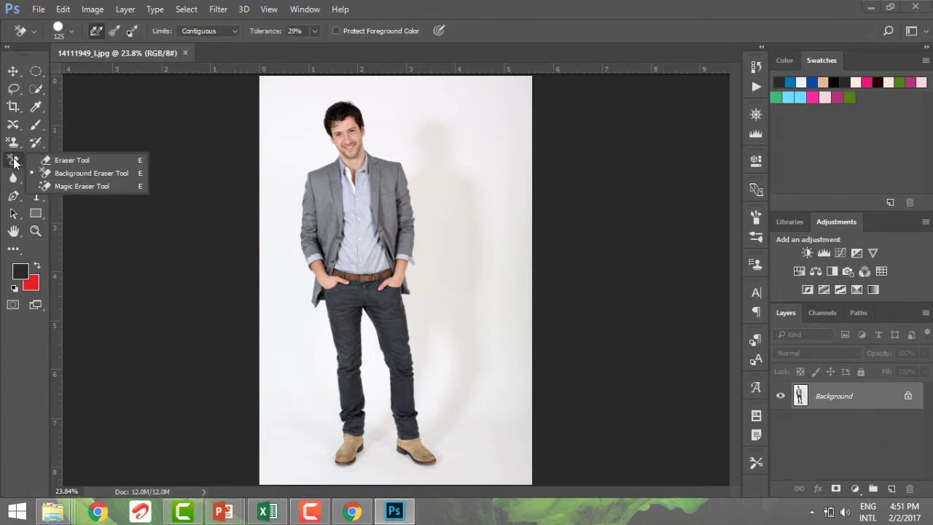
{"action": "left_click", "coordinate": [88, 174]}
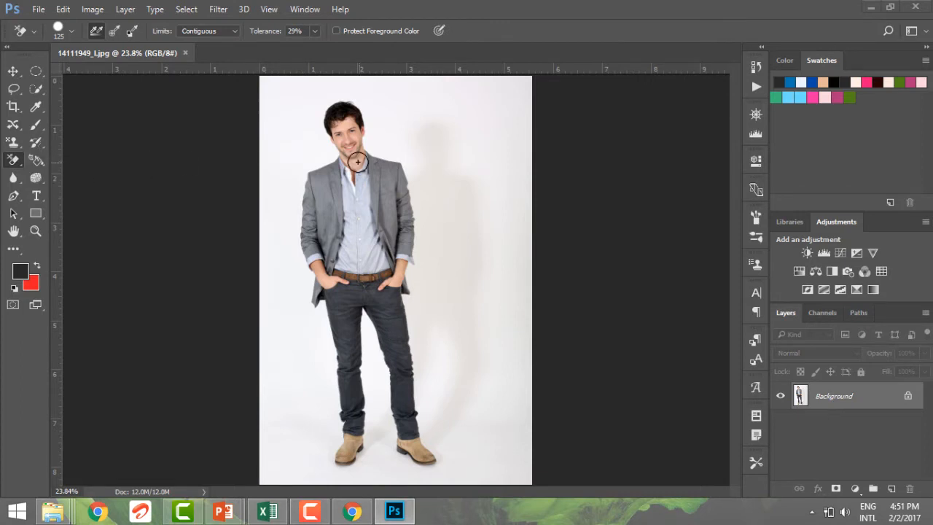
{"action": "key", "text": "shift+e"}
{"action": "key", "text": "shift+e"}
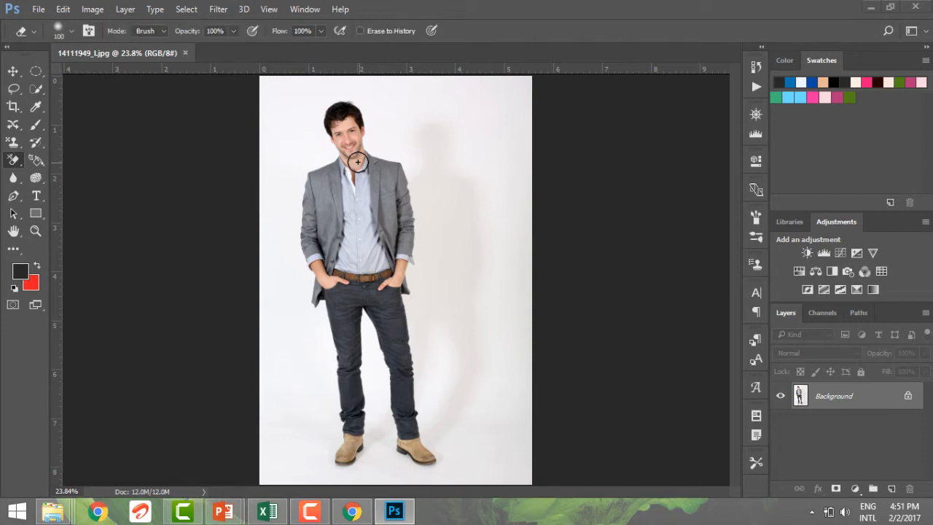
{"action": "key", "text": "shift+e"}
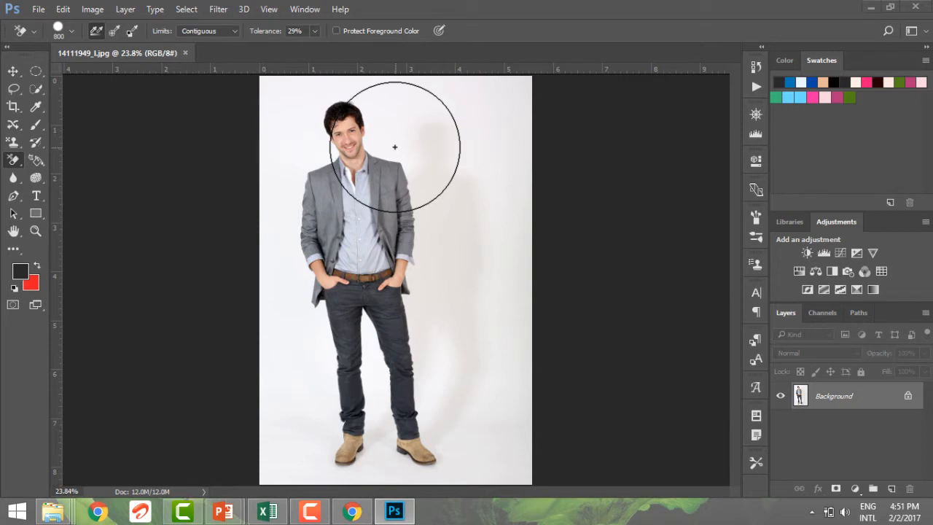
Step: Erase the white backdrop down the man's right side, from head to foot
{"action": "left_click", "coordinate": [394, 147]}
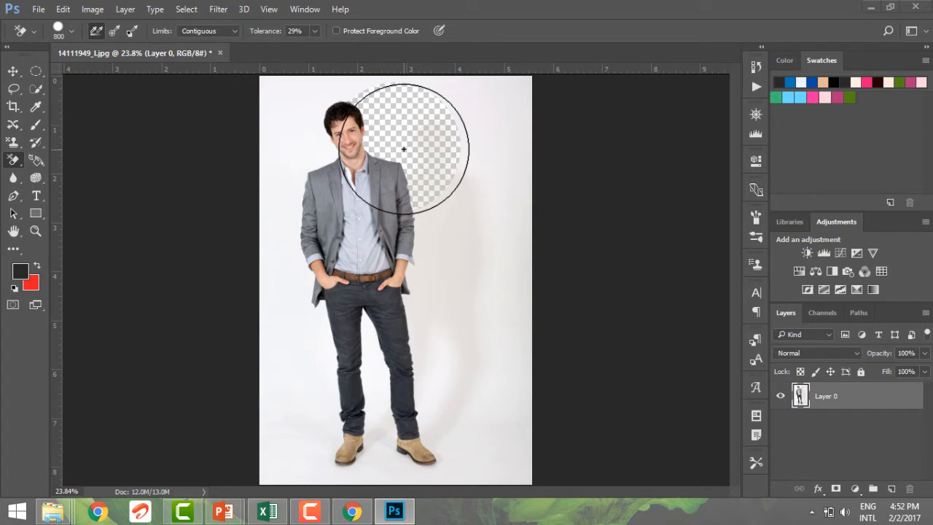
{"action": "left_click", "coordinate": [431, 206]}
{"action": "left_click", "coordinate": [432, 205]}
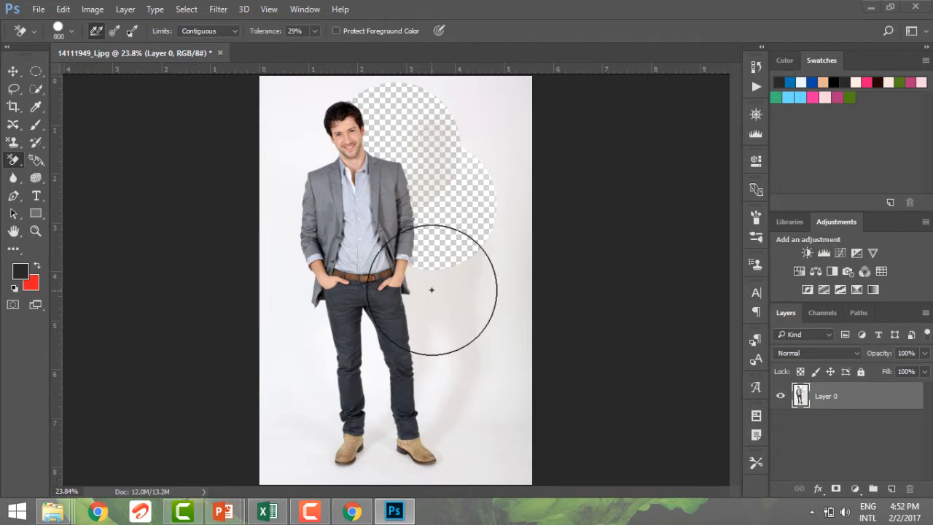
{"action": "left_click", "coordinate": [431, 290]}
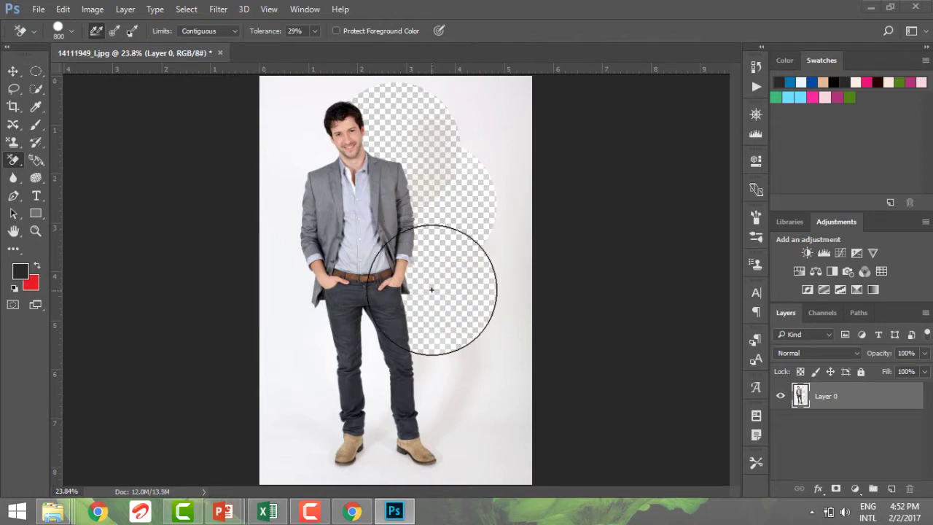
{"action": "left_click", "coordinate": [435, 383]}
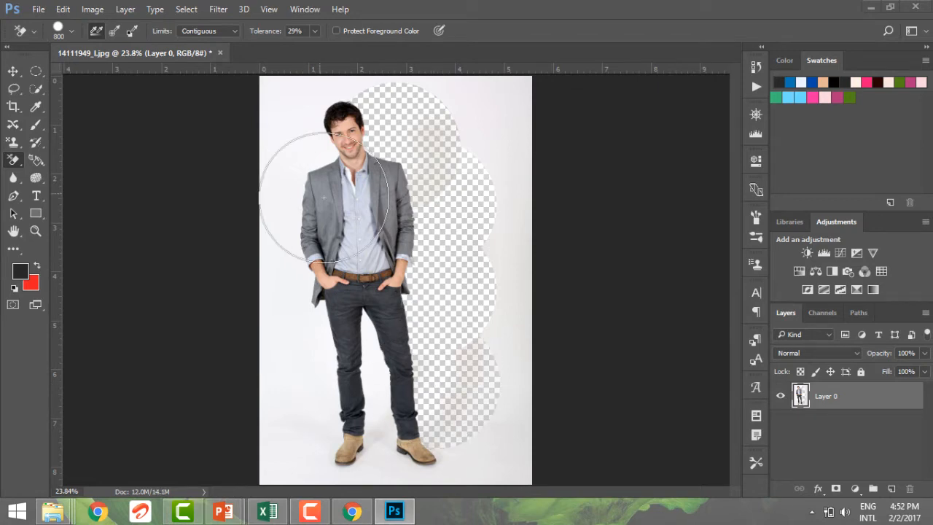
{"action": "left_click", "coordinate": [313, 33]}
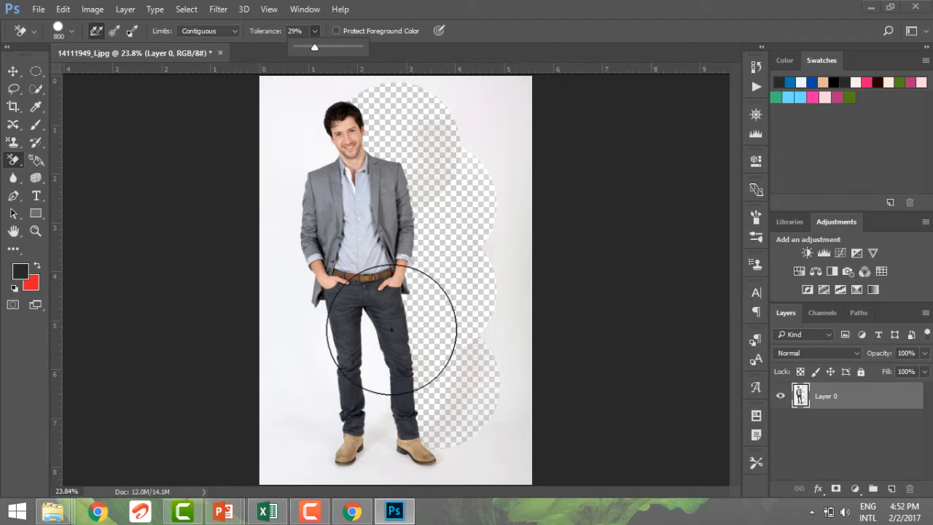
Step: Erase the backdrop around the feet, bottom corners, and up the left side above the head
{"action": "left_click", "coordinate": [380, 453]}
{"action": "left_click", "coordinate": [495, 448]}
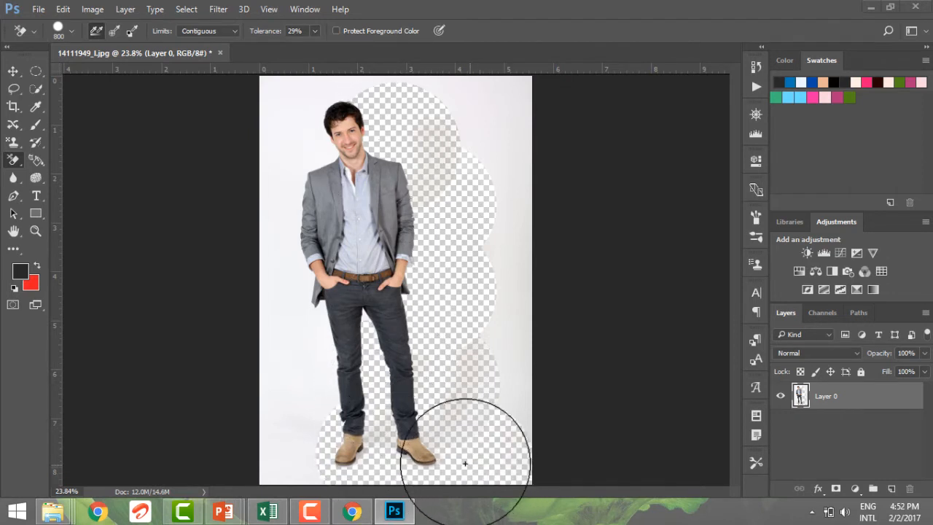
{"action": "left_click", "coordinate": [279, 464]}
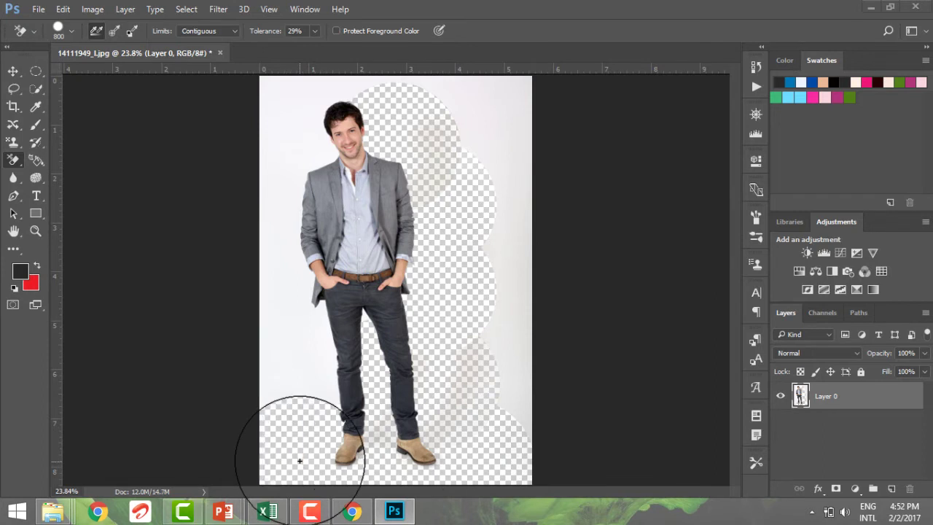
{"action": "left_click", "coordinate": [326, 395]}
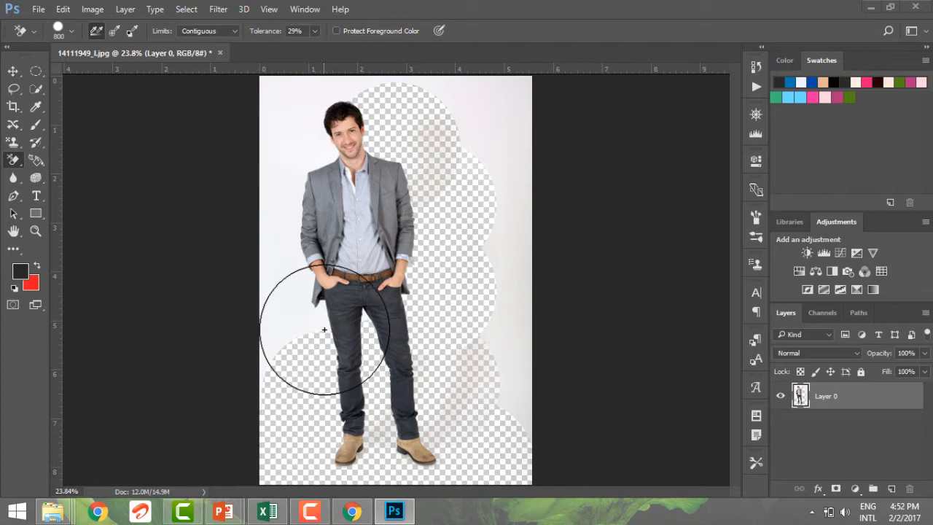
{"action": "left_click", "coordinate": [313, 313]}
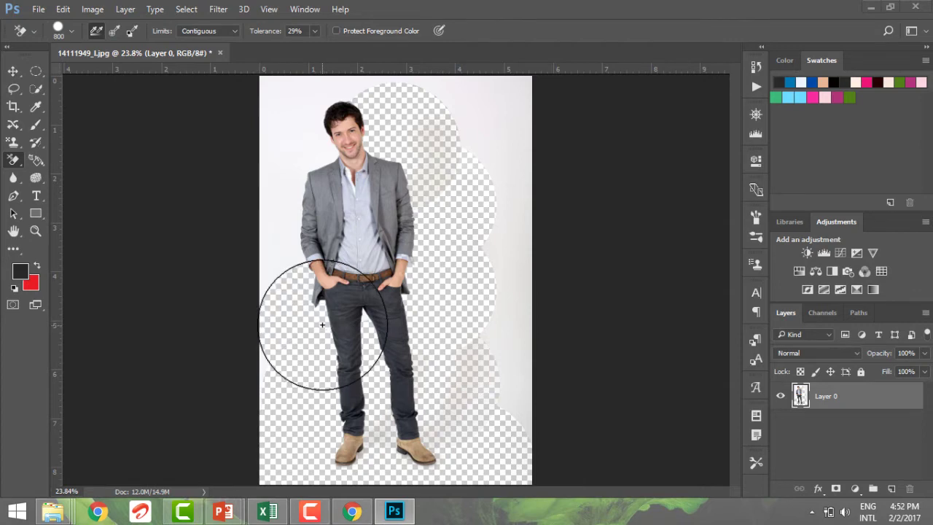
{"action": "left_click", "coordinate": [294, 258]}
{"action": "left_click", "coordinate": [298, 180]}
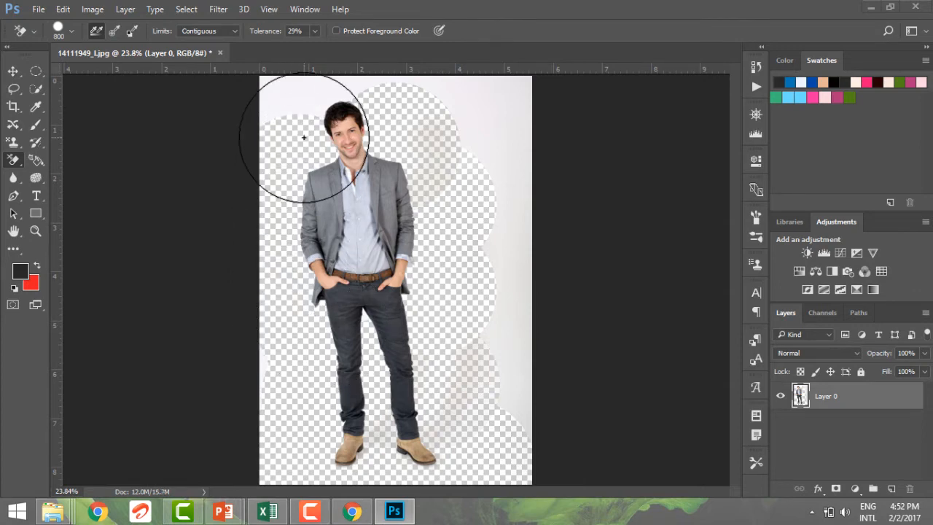
{"action": "left_click", "coordinate": [306, 104]}
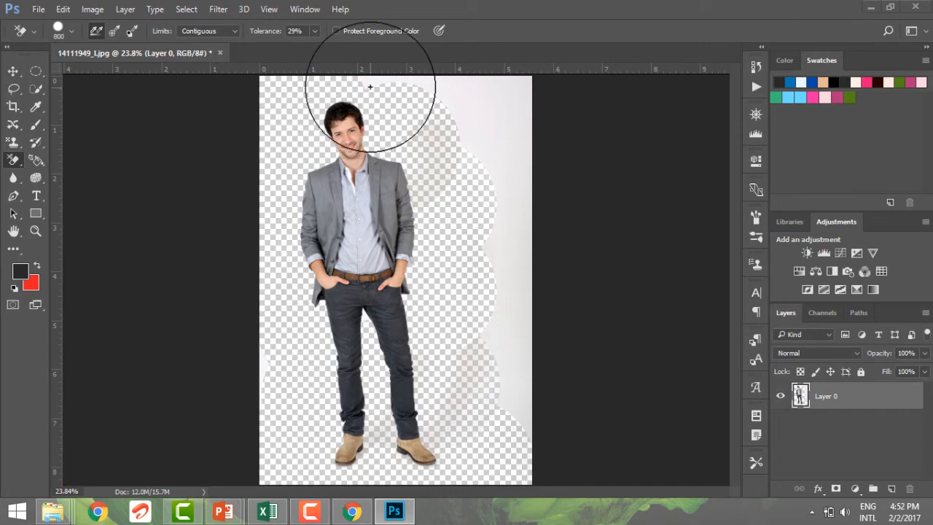
Step: Erase the remaining backdrop along the top right and right edge, clearing leftover patches
{"action": "left_click", "coordinate": [478, 94]}
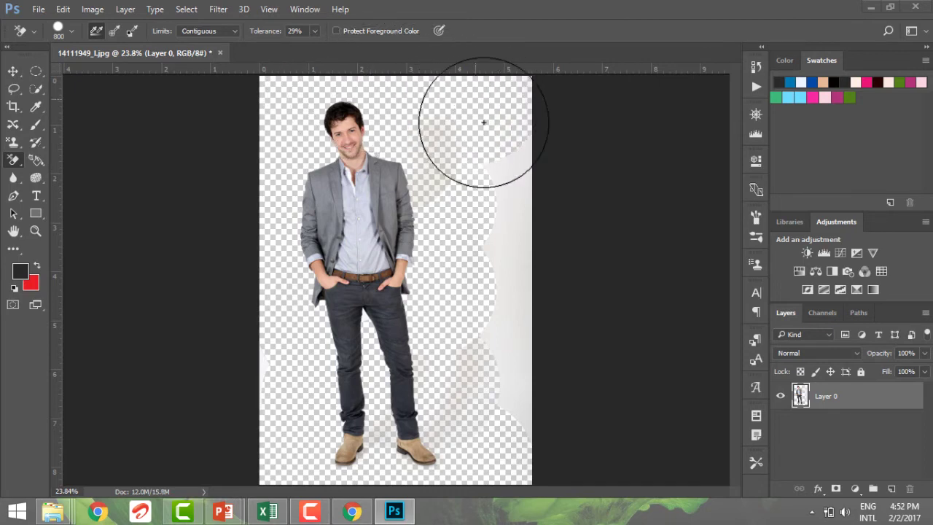
{"action": "left_click", "coordinate": [505, 218]}
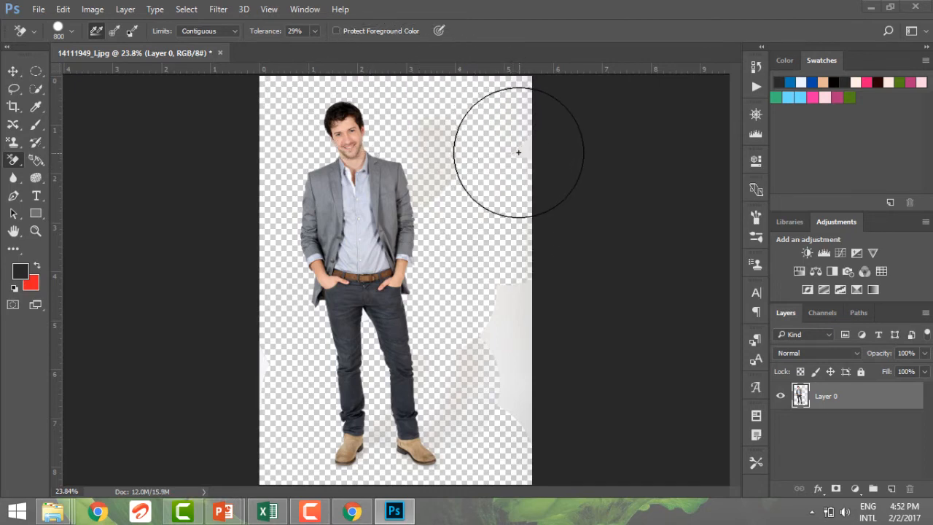
{"action": "left_click", "coordinate": [501, 371]}
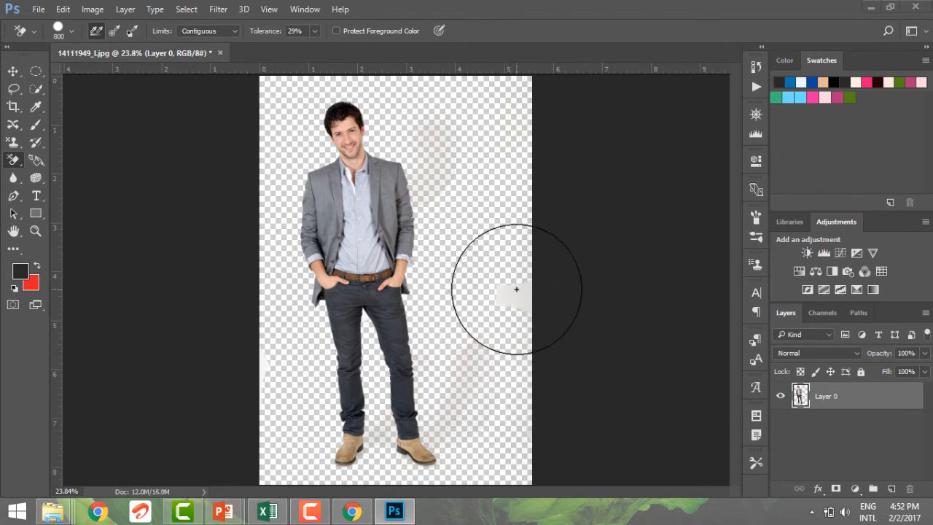
{"action": "left_click", "coordinate": [515, 290]}
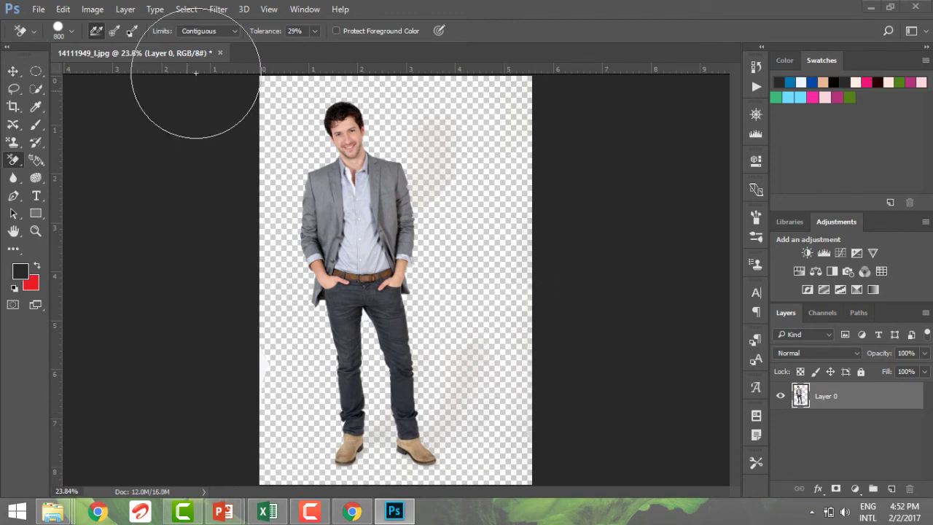
Step: Reduce the eraser brush size from 800 px to about 200 px via the brush picker
{"action": "left_click", "coordinate": [314, 30]}
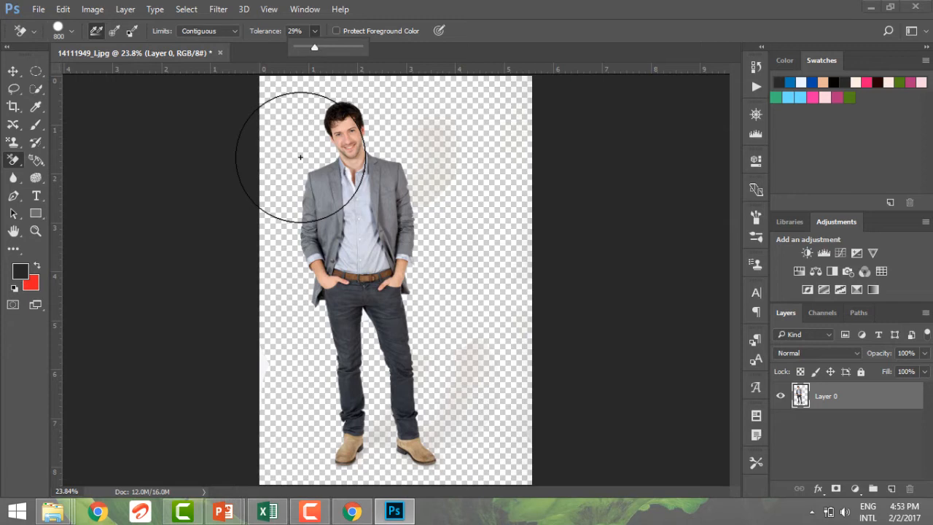
{"action": "left_click", "coordinate": [73, 33]}
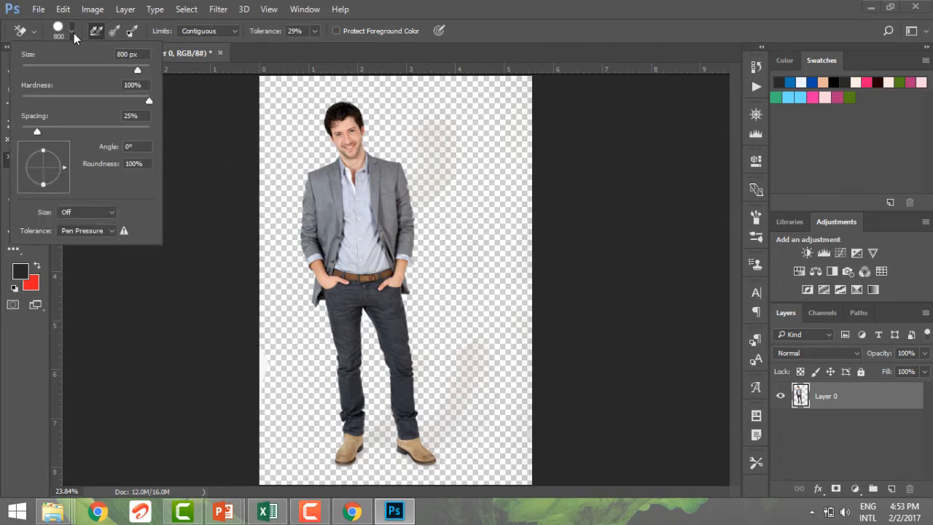
{"action": "left_click", "coordinate": [607, 202]}
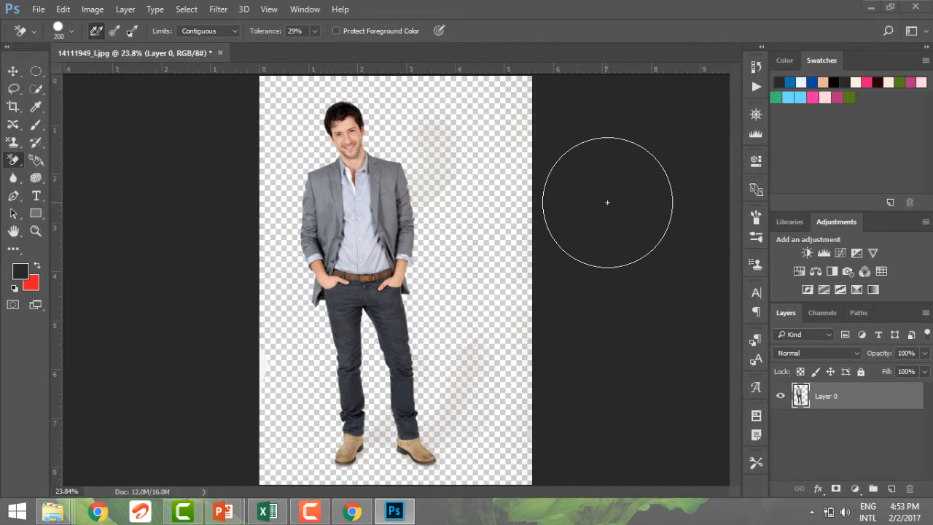
{"action": "key", "text": "bracketleft"}
Step: Create Layer 1 filled with solid blue and move Layer 0 above it
{"action": "key", "text": "ctrl+shift+n"}
{"action": "key", "text": "Return"}
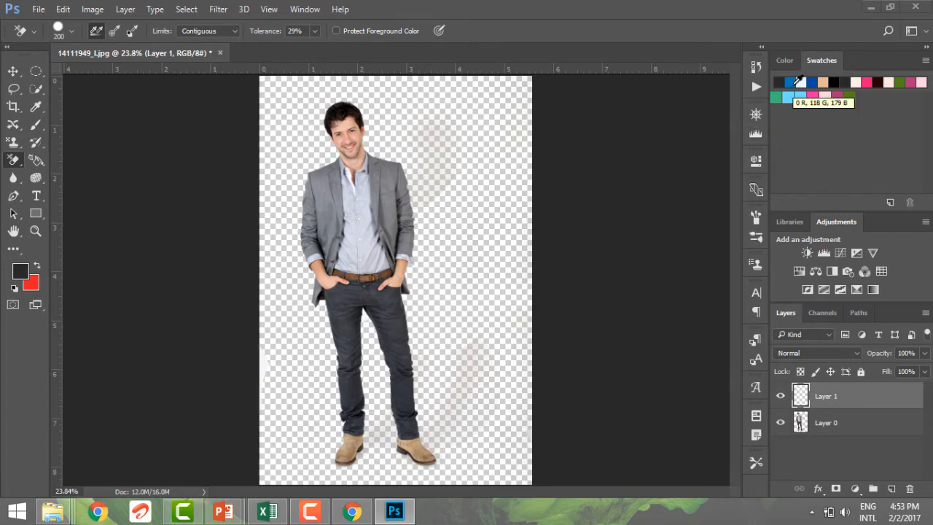
{"action": "left_click", "coordinate": [799, 81]}
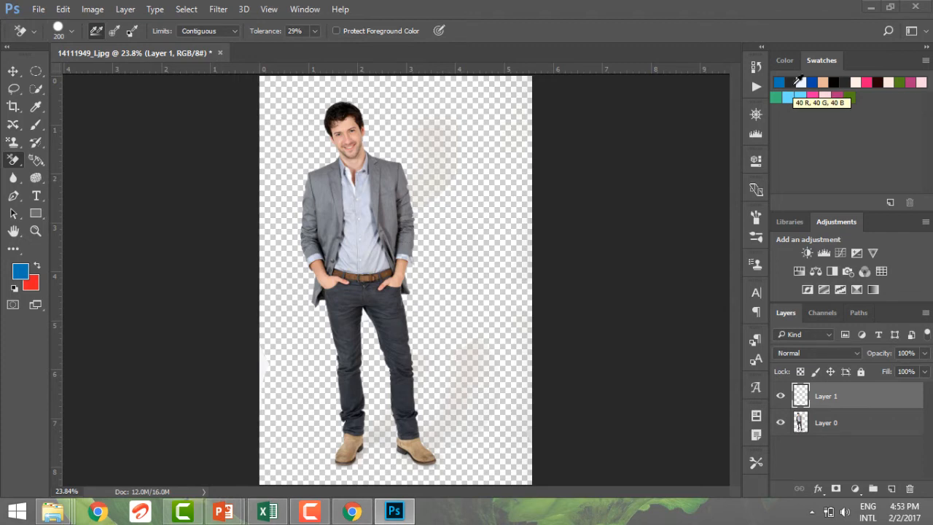
{"action": "key", "text": "alt+Delete"}
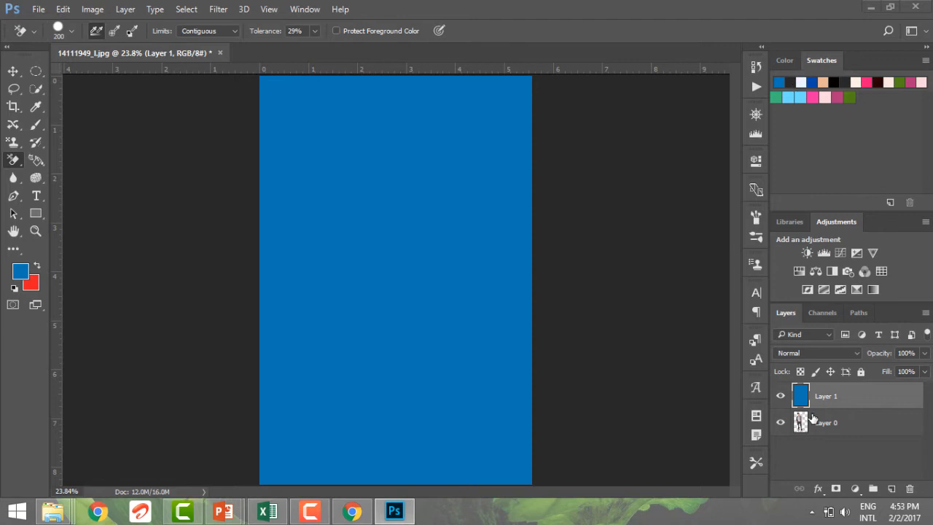
{"action": "left_click_drag", "start_coordinate": [808, 421], "coordinate": [814, 388]}
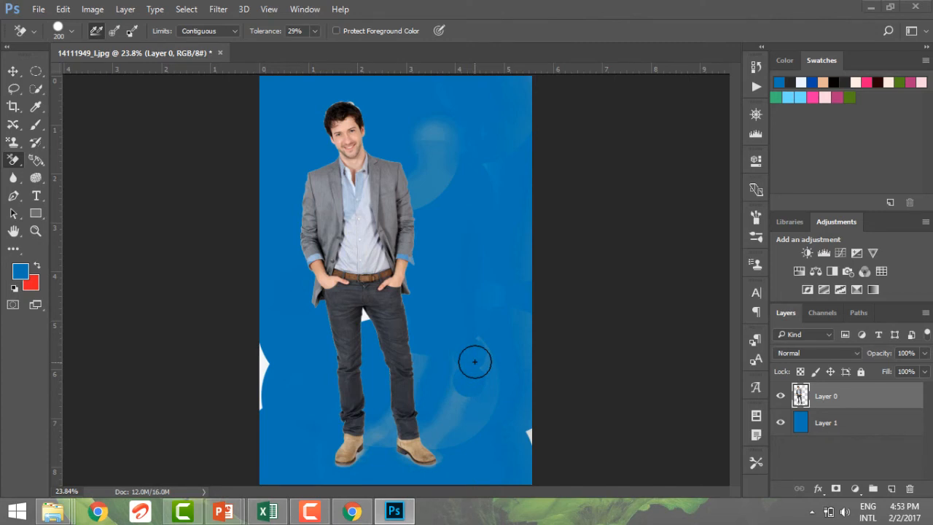
Step: Erase the white edge wedge and the pale haze around the man's head and shoulder
{"action": "left_click", "coordinate": [526, 430]}
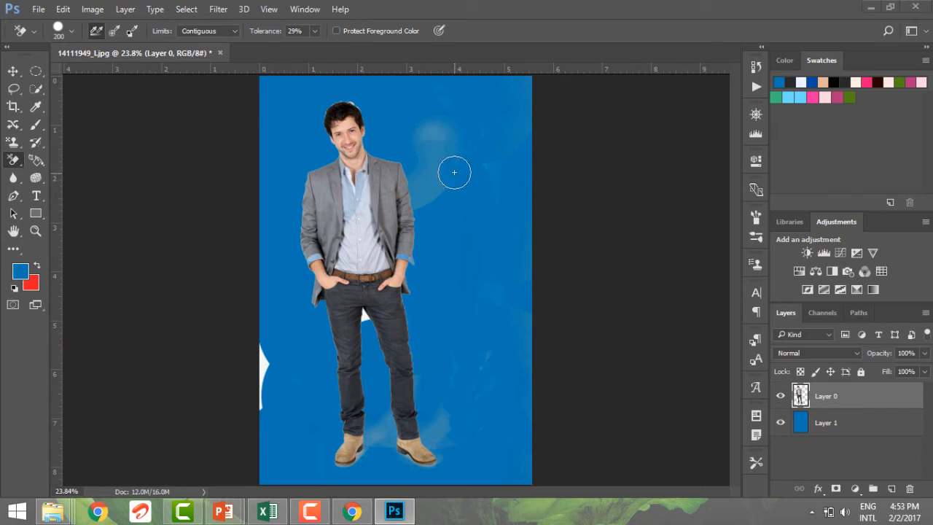
{"action": "left_click", "coordinate": [430, 166]}
{"action": "left_click", "coordinate": [434, 133]}
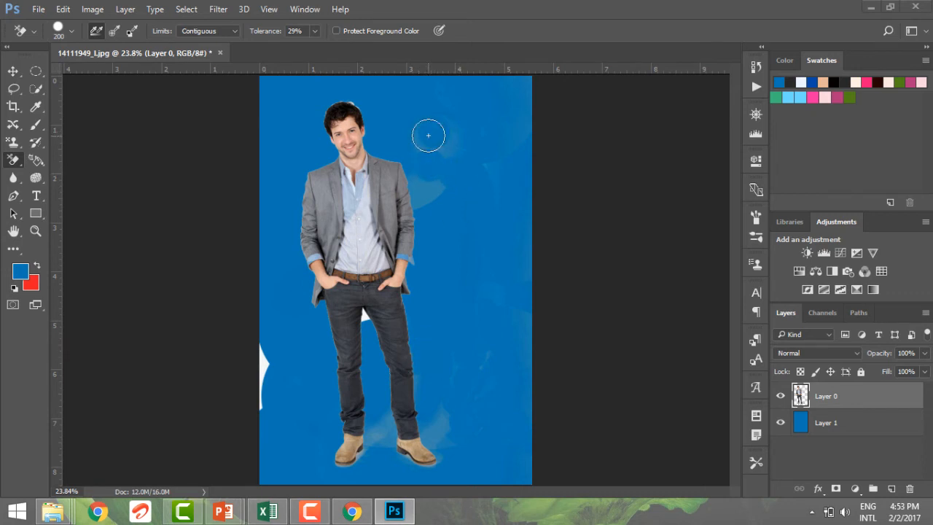
{"action": "left_click", "coordinate": [446, 149]}
{"action": "key", "text": "bracketright"}
{"action": "key", "text": "bracketright"}
{"action": "key", "text": "bracketright"}
{"action": "key", "text": "bracketright"}
{"action": "key", "text": "bracketright"}
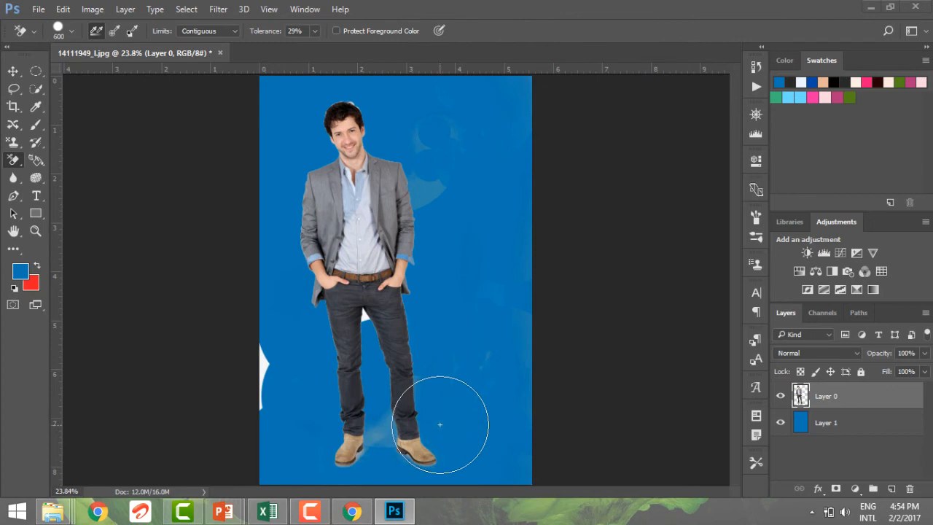
Step: With a larger brush, erase pale remnants between the feet, left edge, and right of the man
{"action": "left_click", "coordinate": [381, 437]}
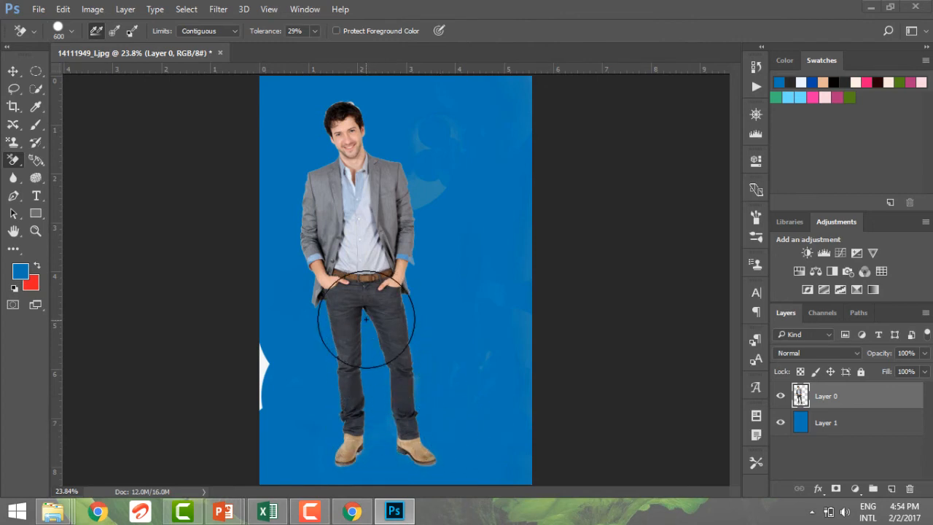
{"action": "left_click", "coordinate": [264, 367]}
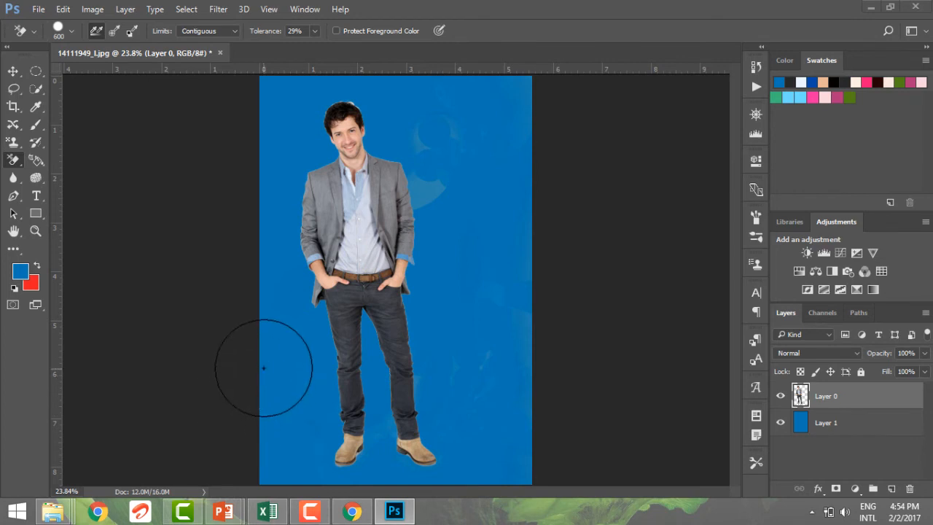
{"action": "left_click", "coordinate": [434, 191]}
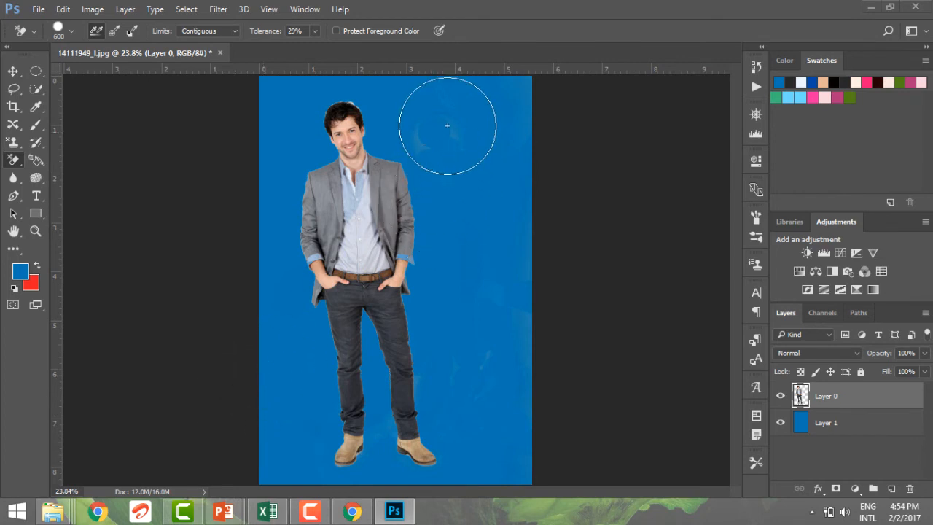
{"action": "left_click", "coordinate": [417, 137]}
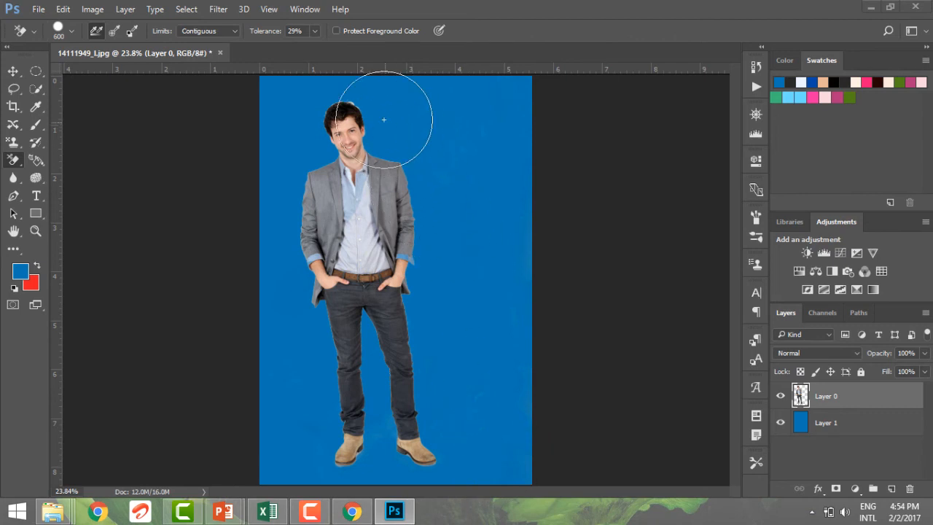
Step: Shrink the eraser brush to 100 px and bring up the Tolerance setting
{"action": "key", "text": "bracketleft"}
{"action": "key", "text": "bracketleft"}
{"action": "key", "text": "bracketleft"}
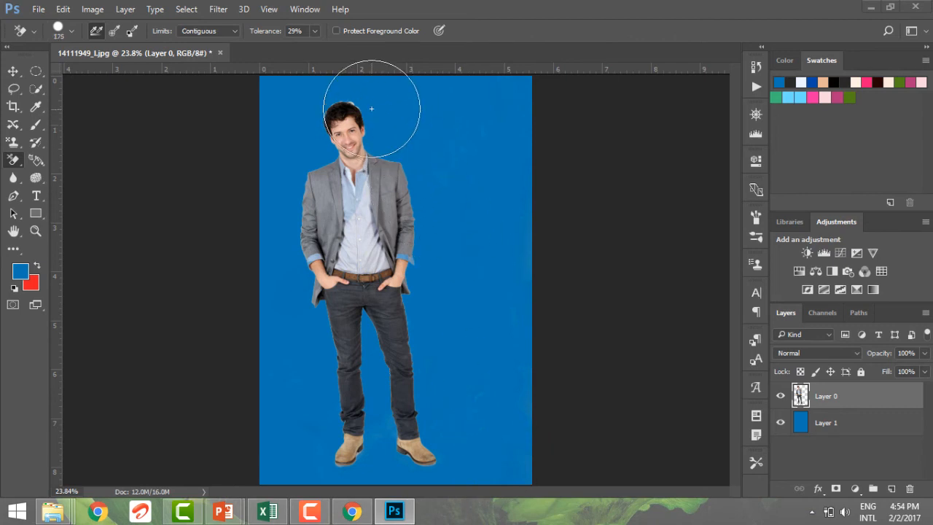
{"action": "key", "text": "bracketleft"}
{"action": "key", "text": "bracketleft"}
{"action": "key", "text": "bracketleft"}
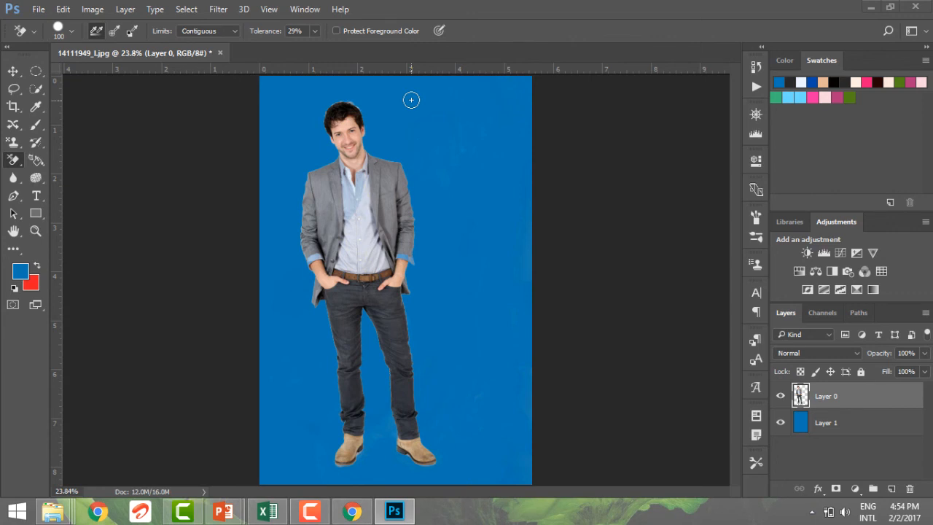
{"action": "left_click", "coordinate": [314, 30]}
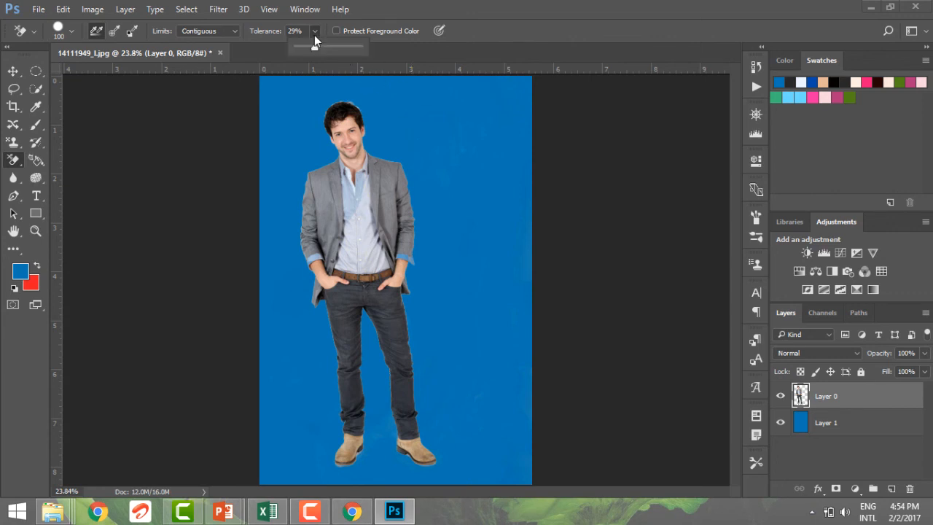